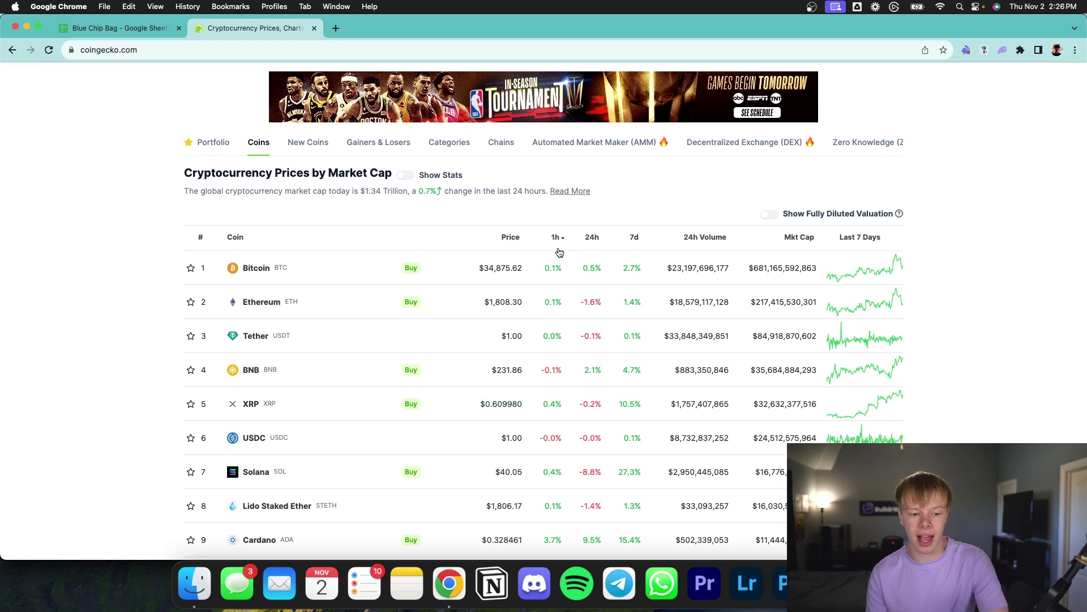
- View Bitcoin's 7-day price chart on CoinGecko, then go back to the Glanceboard sheet
left_click(887, 273)
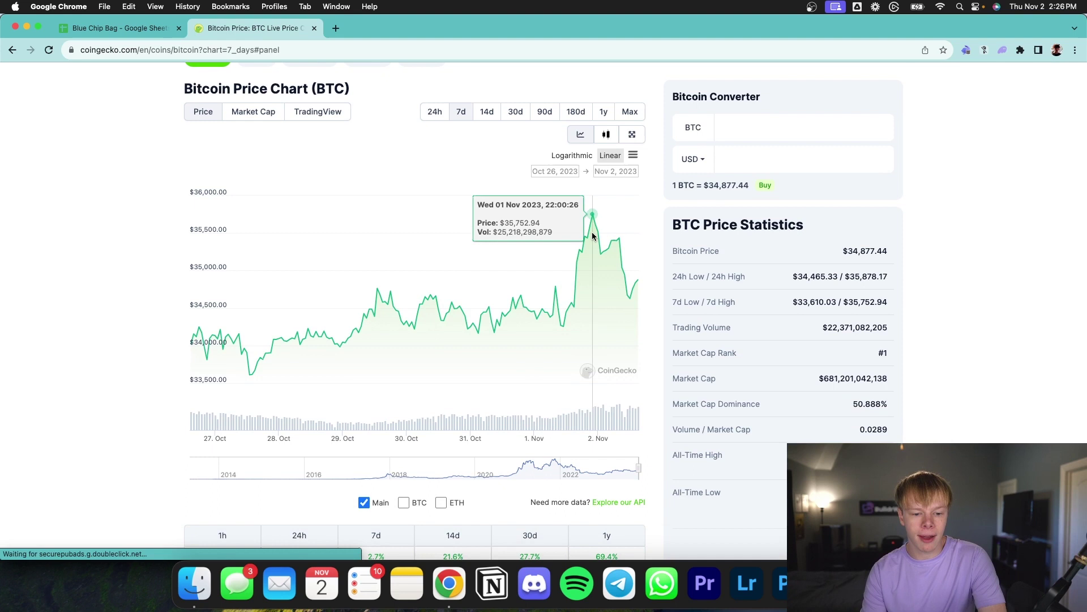
scroll(848, 251, "up", 6)
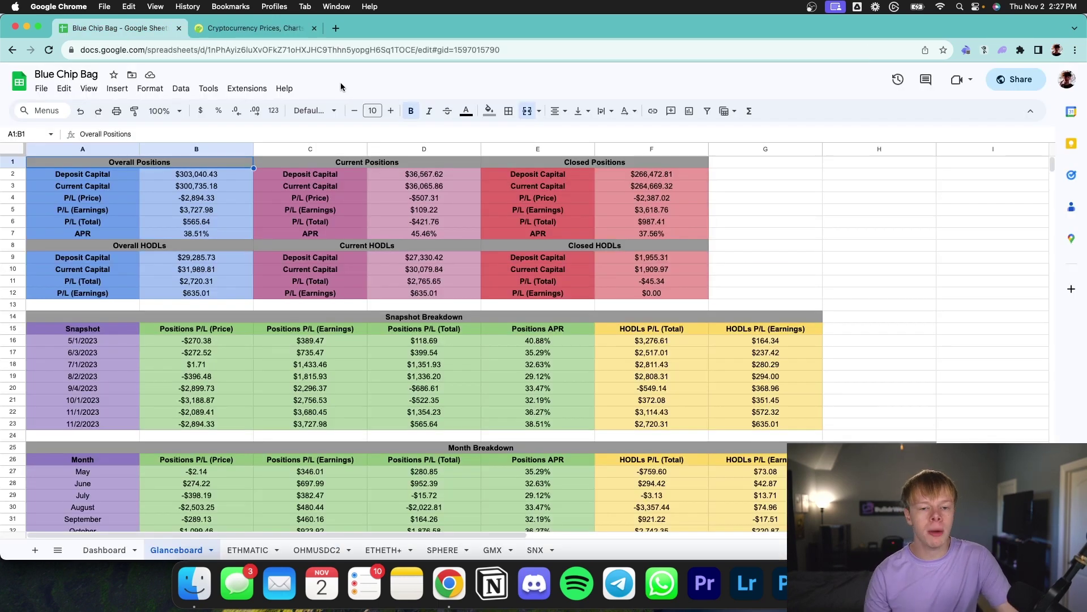
- Inspect October's Positions P/L formulas (Price, Earnings, Total) and highlight the monthly P/L totals in D26:D33
scroll(361, 253, "down", 5)
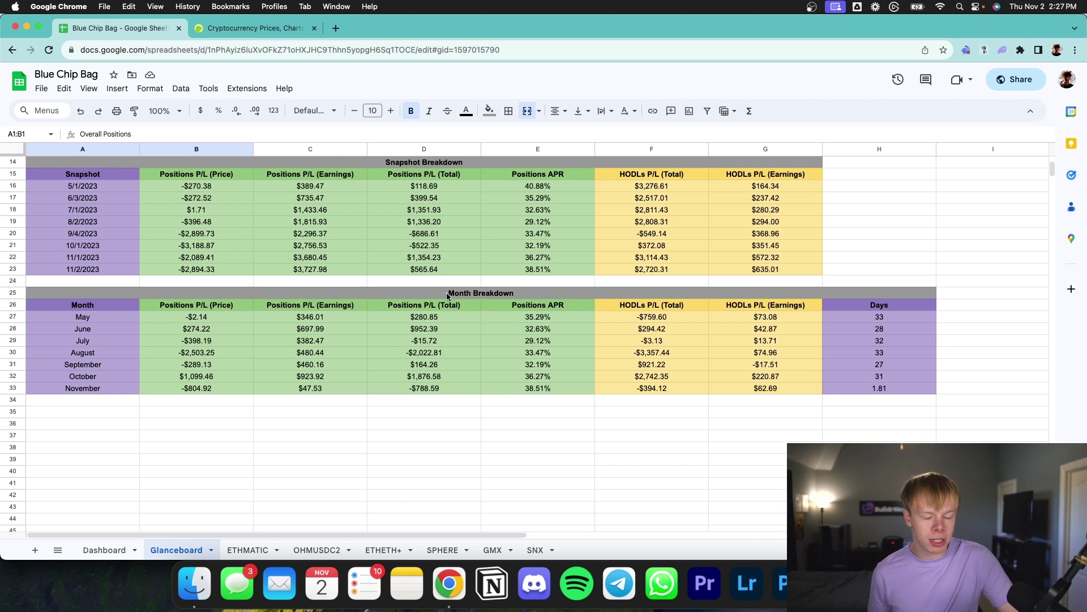
left_click(197, 376)
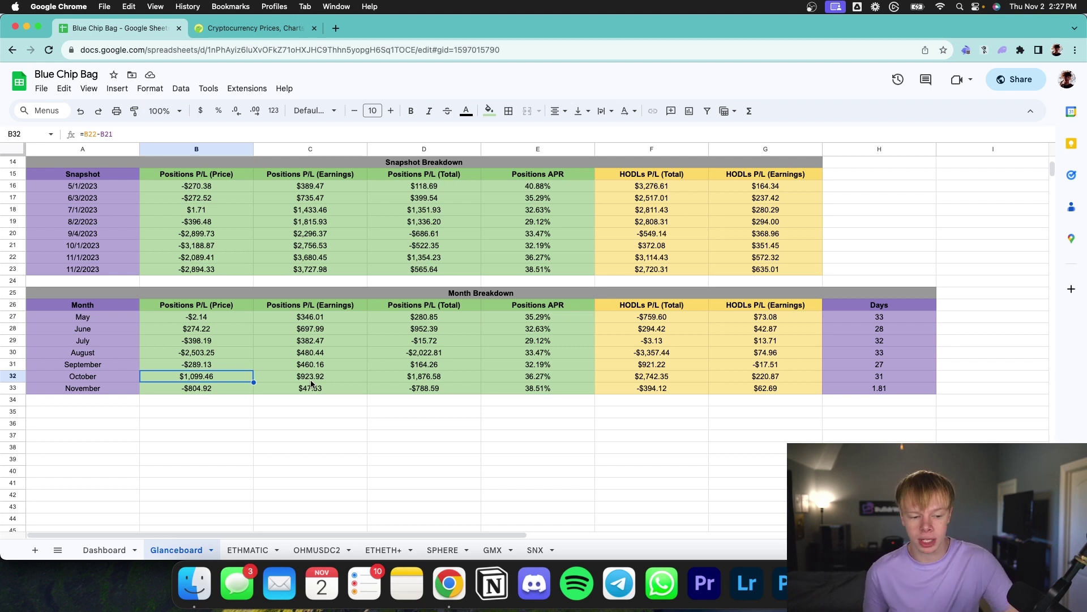
left_click(319, 379)
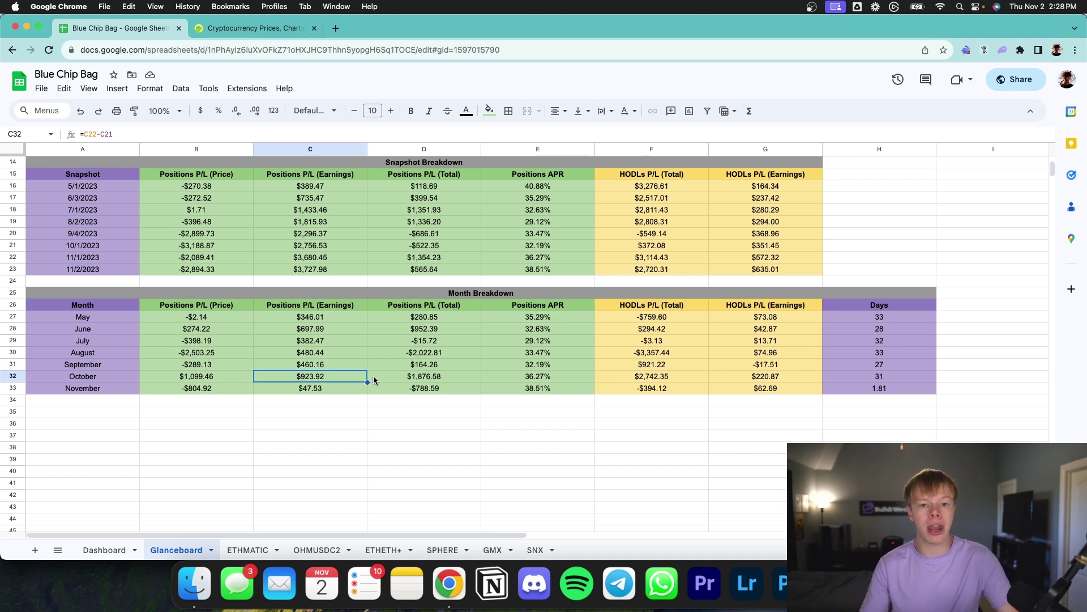
left_click(429, 379)
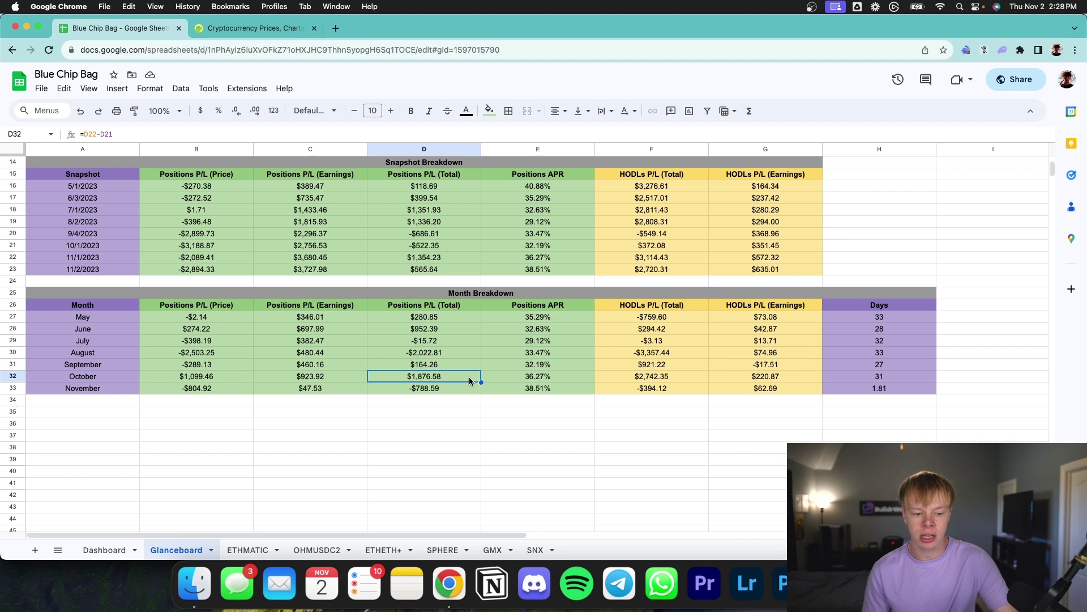
left_click_drag(440, 306, 441, 383)
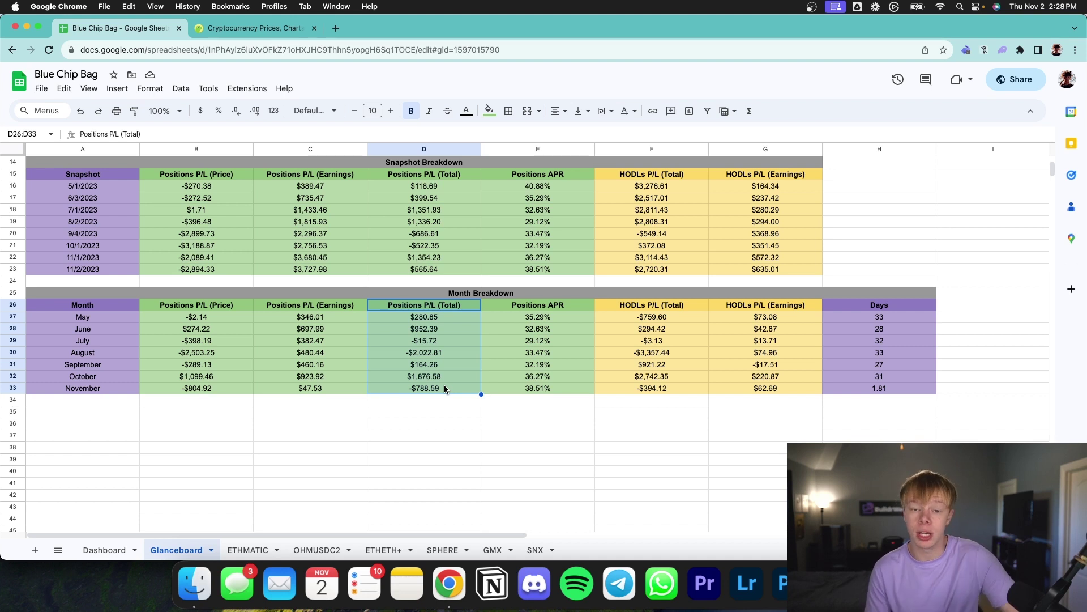
left_click(560, 376)
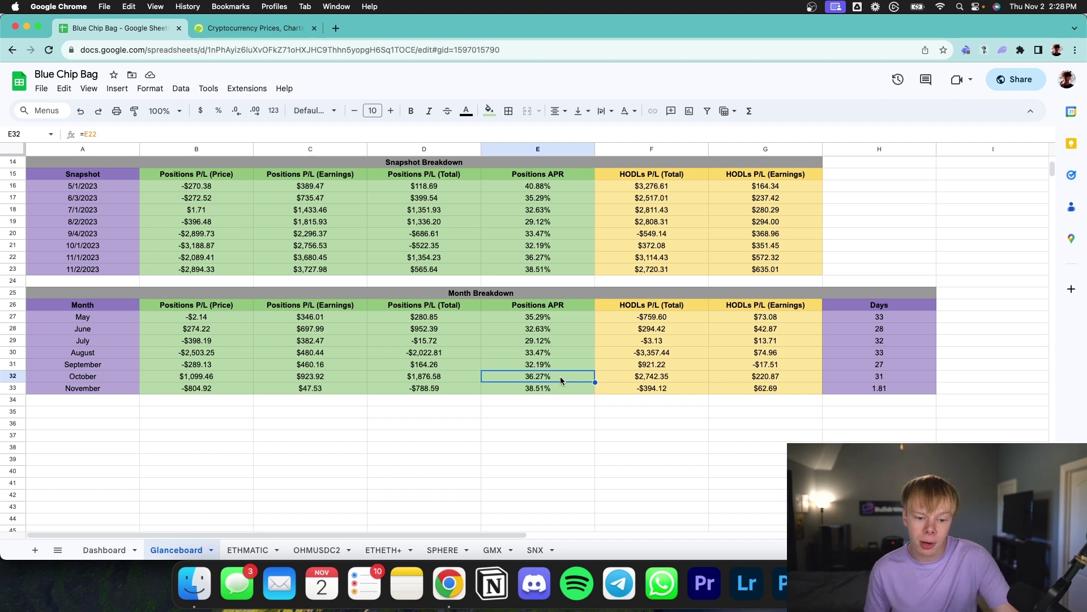
left_click_drag(559, 317, 559, 363)
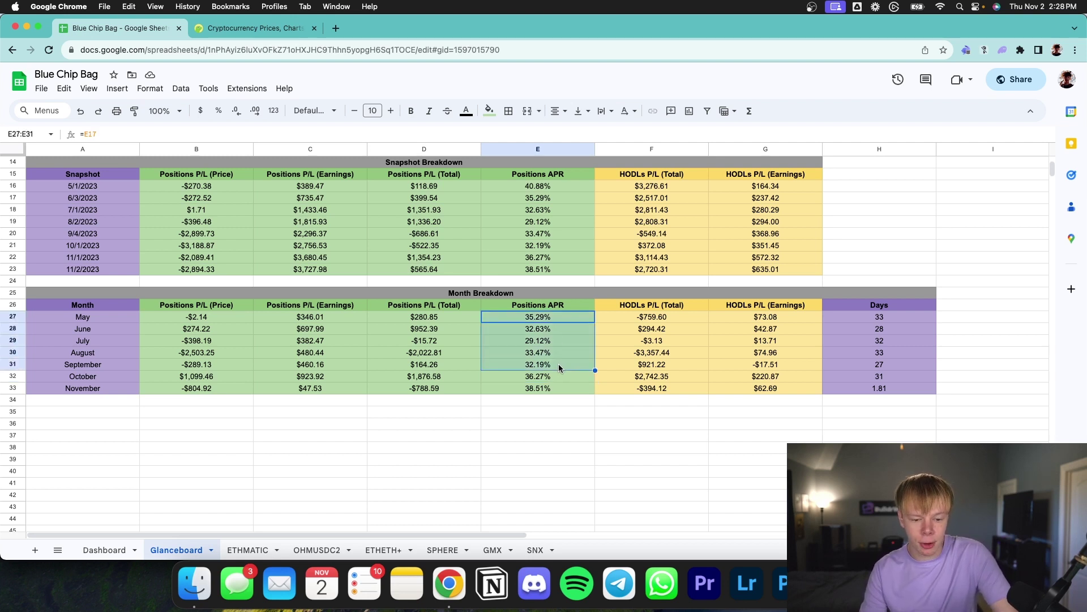
left_click(562, 320)
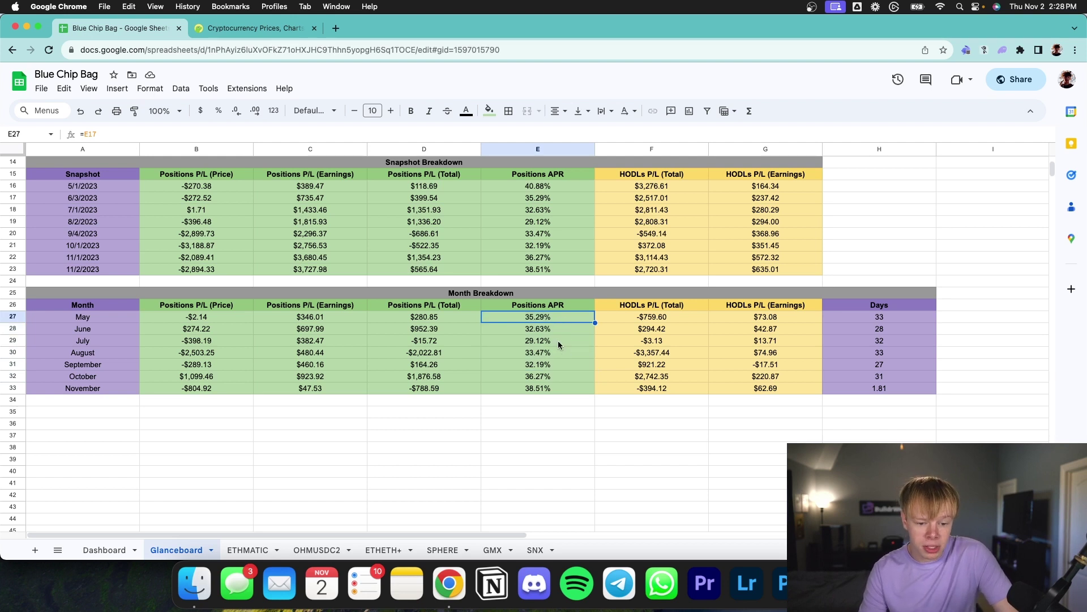
left_click(558, 342)
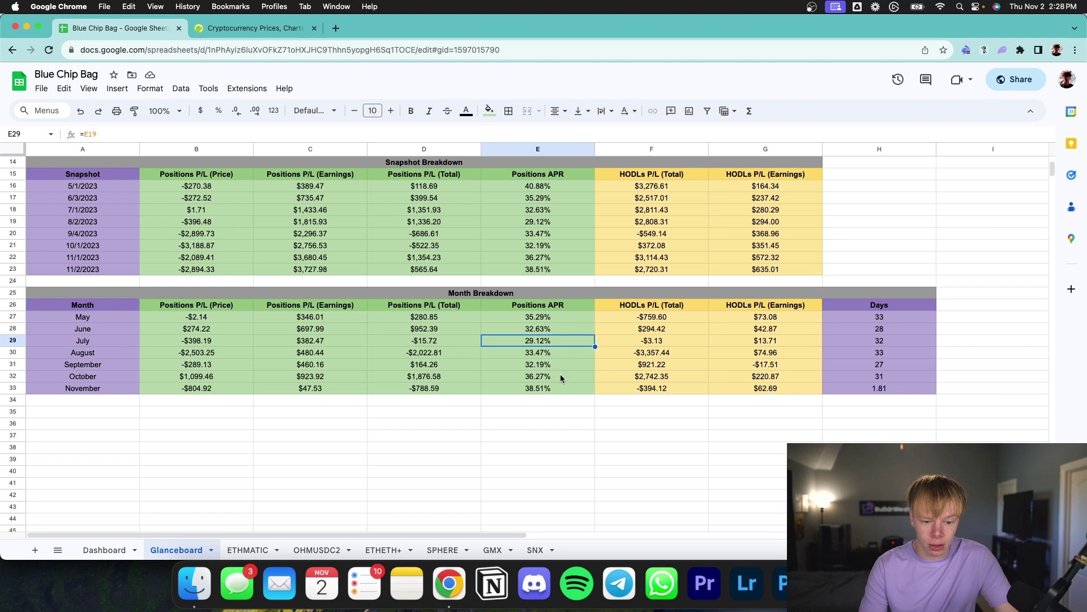
left_click(559, 390)
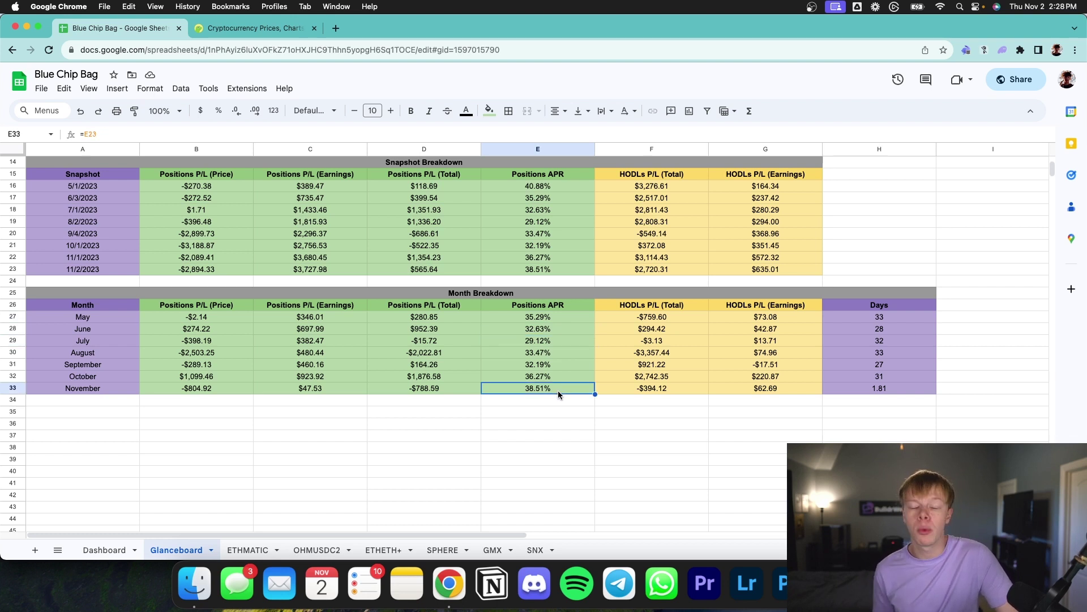
left_click(661, 381)
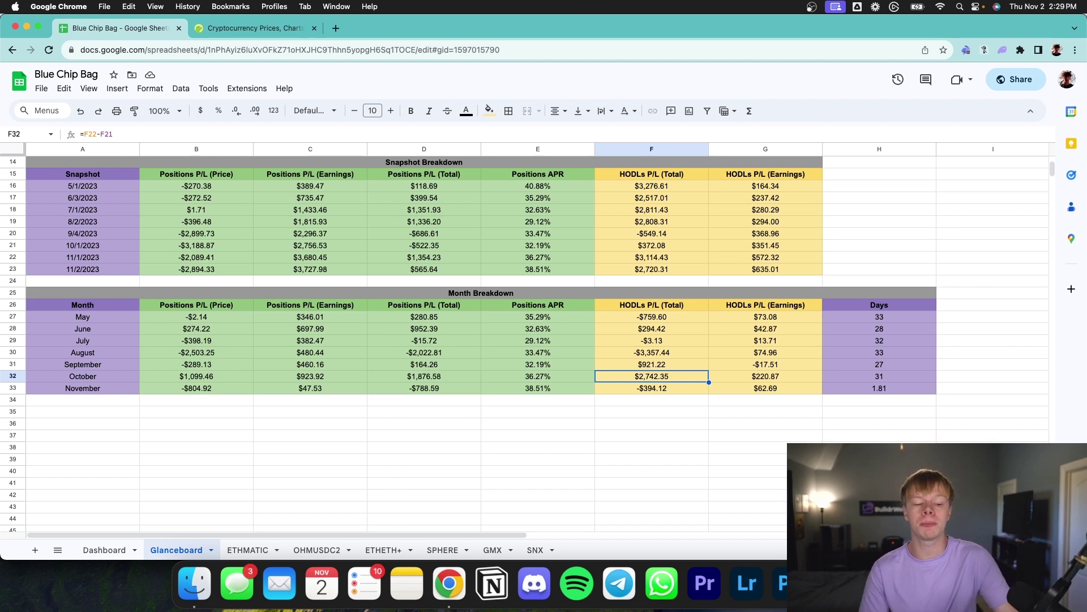
left_click(317, 380)
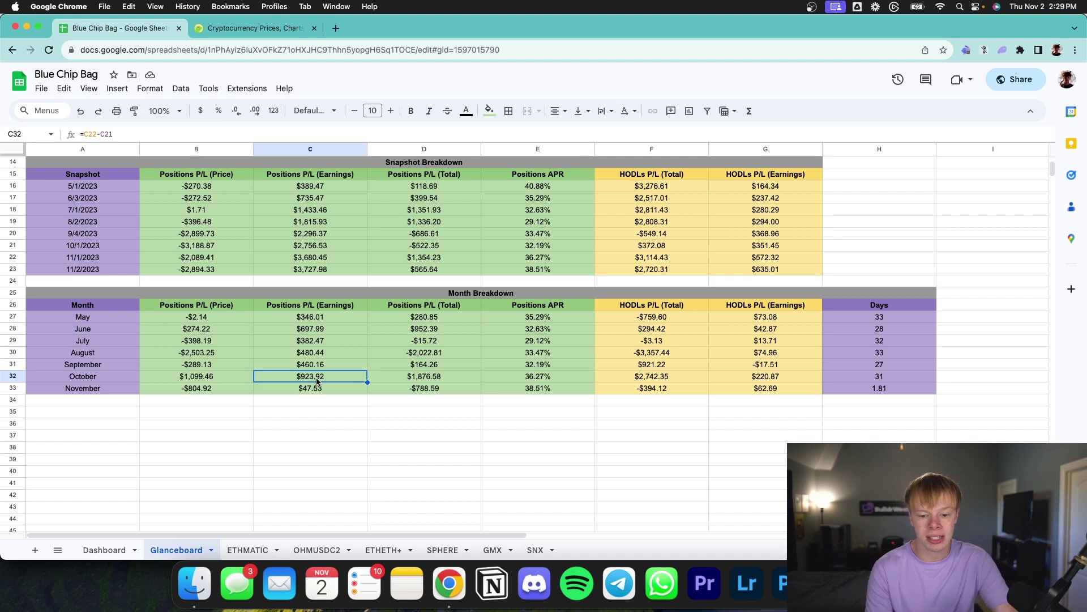
scroll(690, 330, "up", 1)
left_click_drag(759, 329, 763, 403)
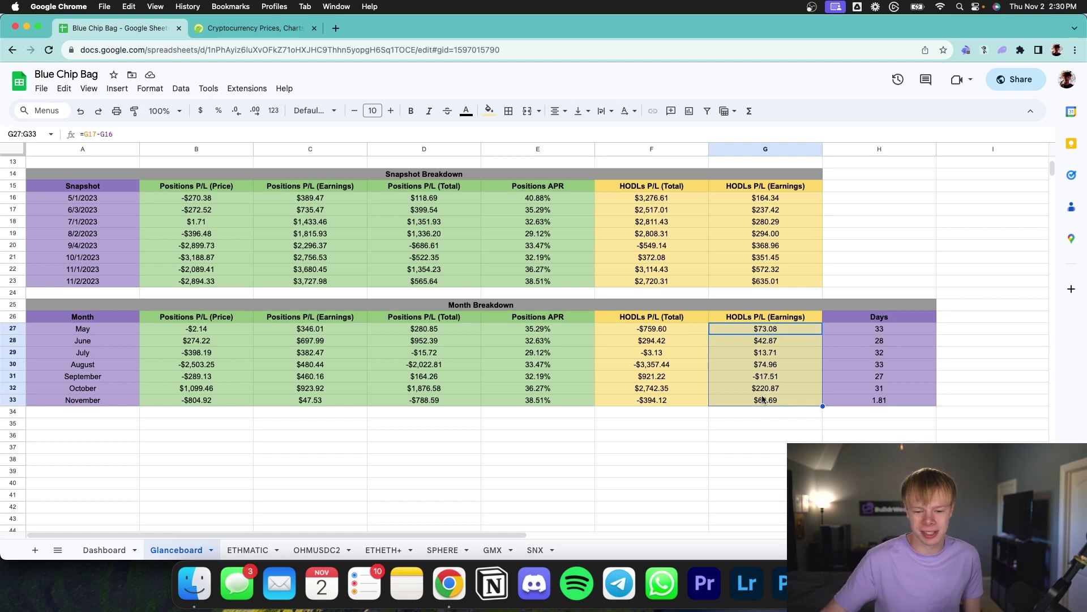
scroll(780, 395, "up", 3)
scroll(779, 394, "down", 3)
left_click(774, 365)
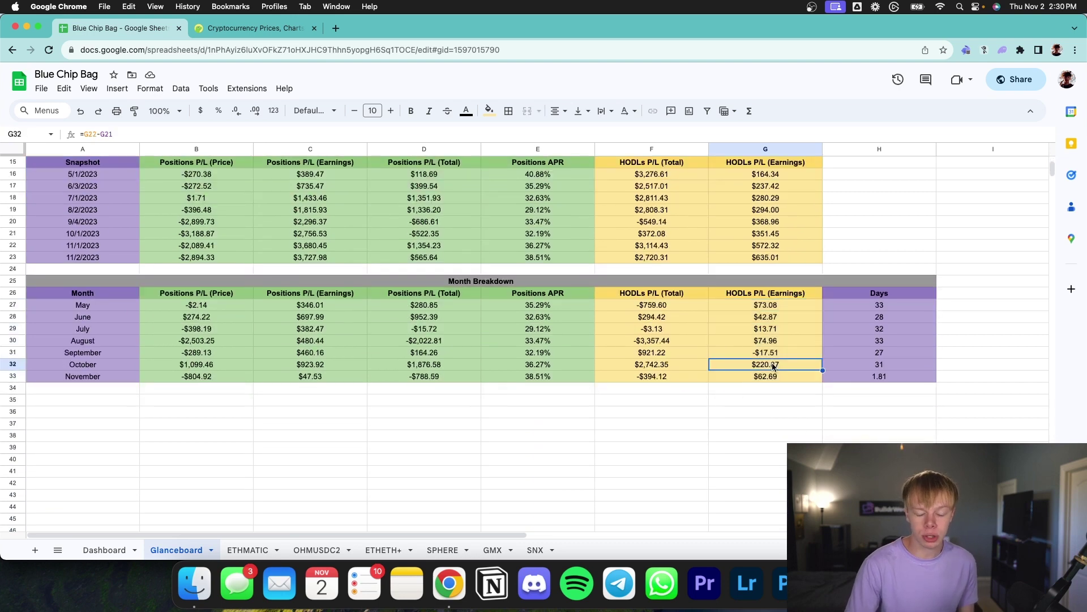
left_click(677, 364)
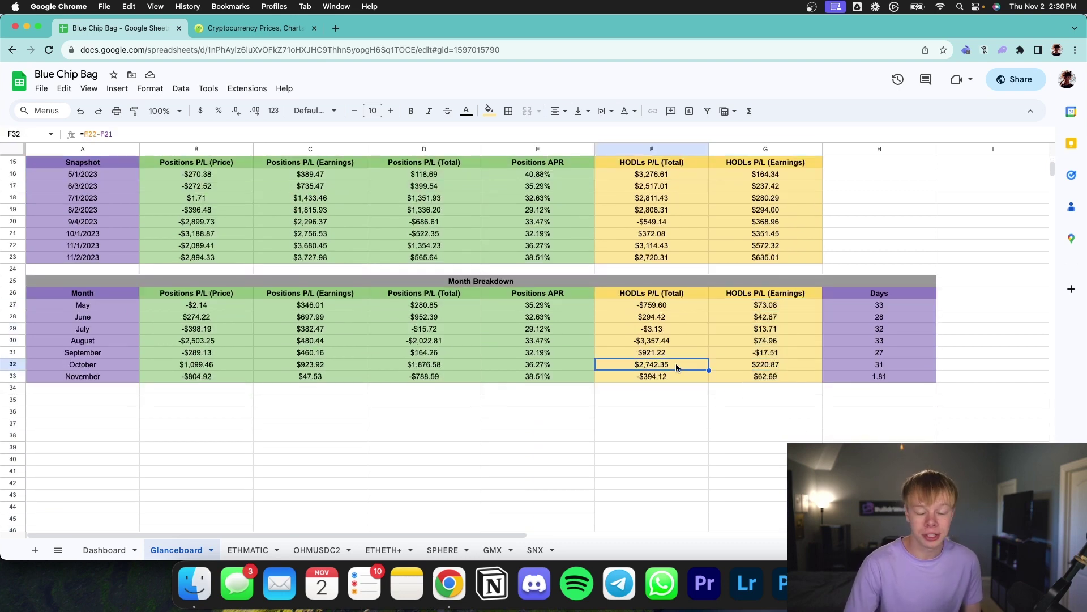
left_click(748, 365)
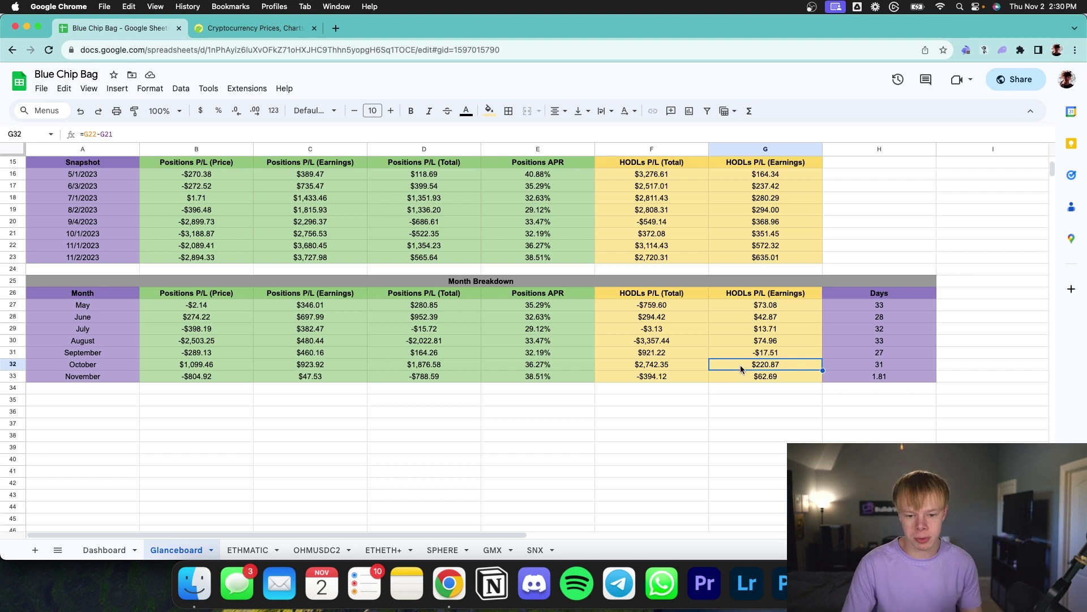
left_click(781, 235)
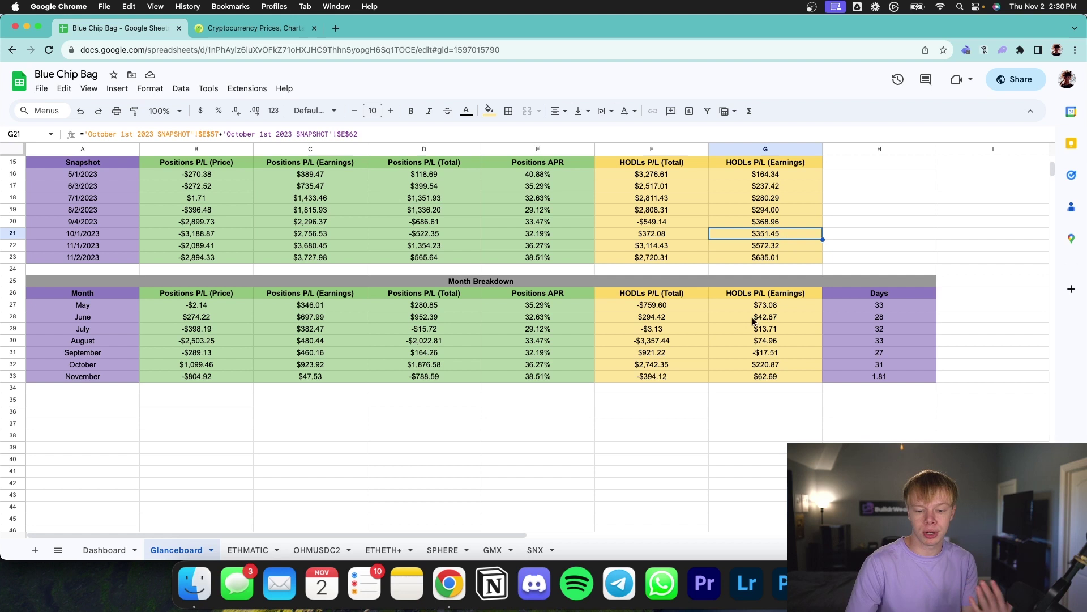
left_click(783, 354)
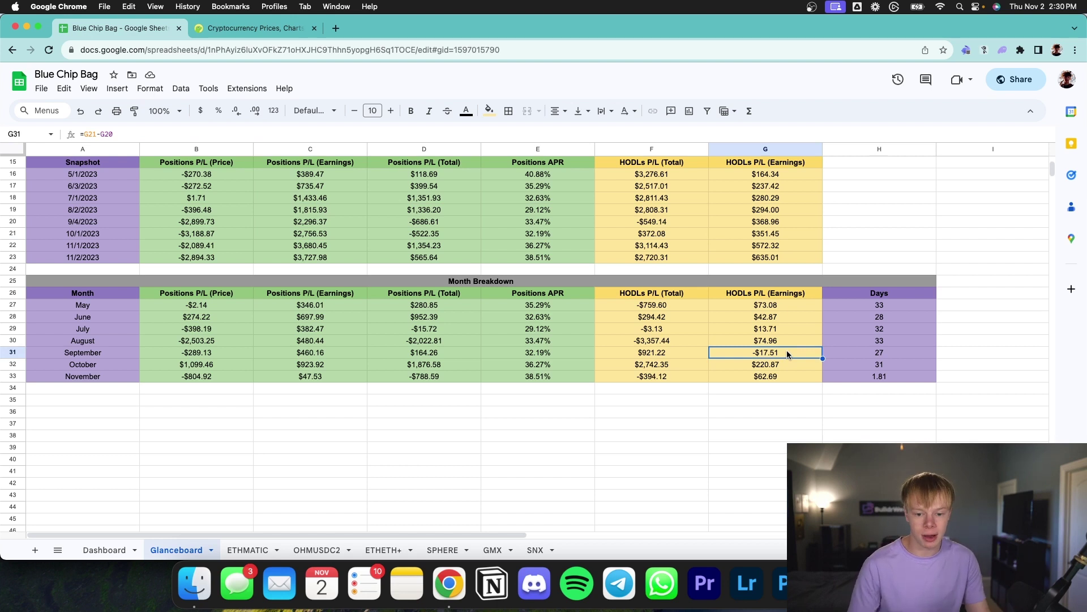
left_click_drag(784, 363, 666, 367)
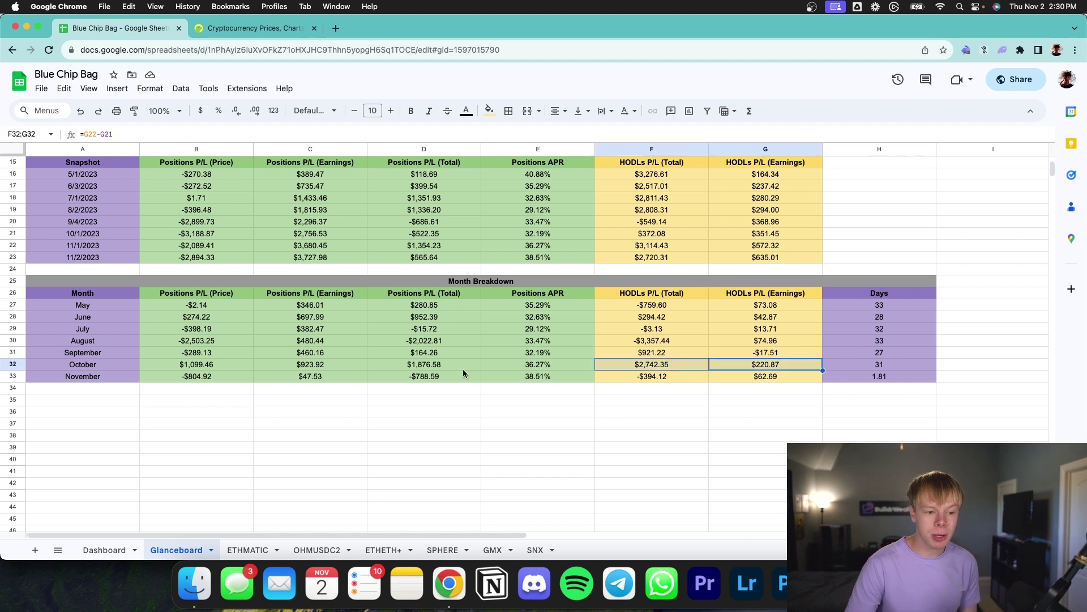
left_click(287, 365)
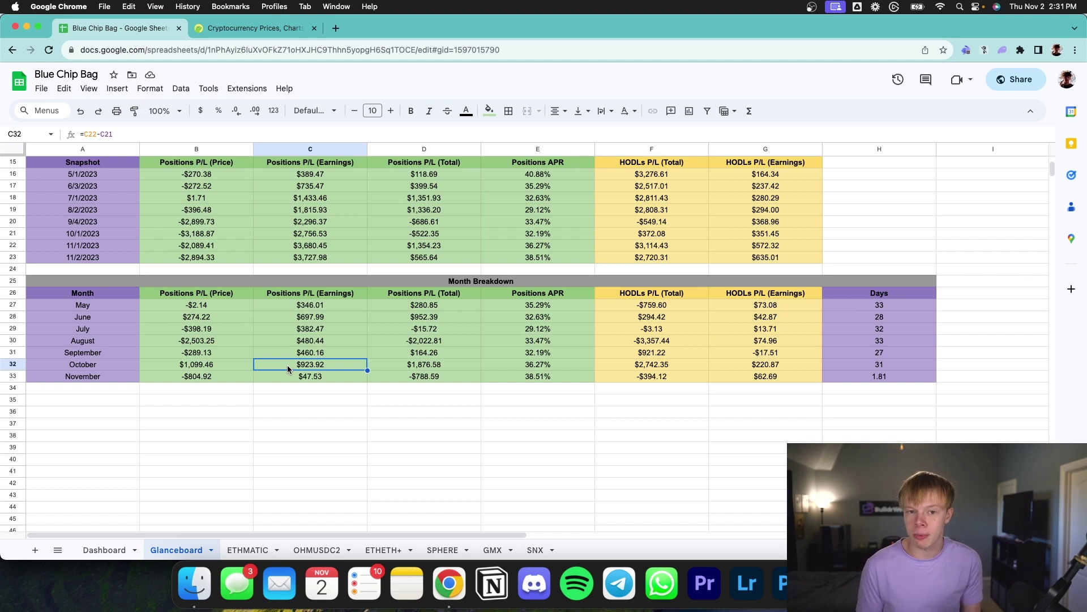
- Point out October's Positions P/L (Price) in B32, then move to the Dashboard sheet
left_click(231, 367)
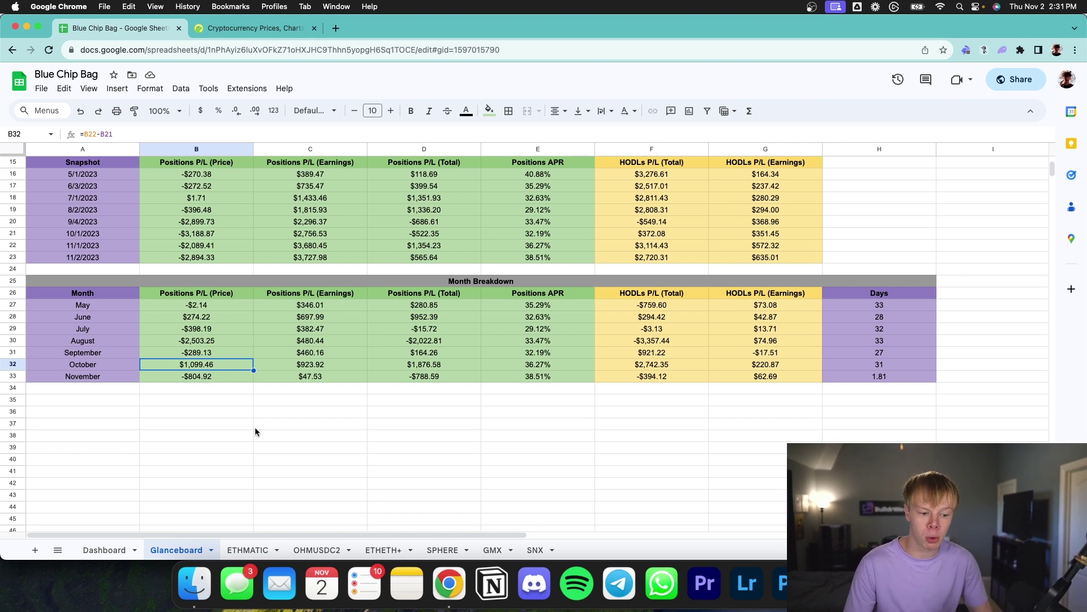
key("alt+Up")
left_click(206, 417)
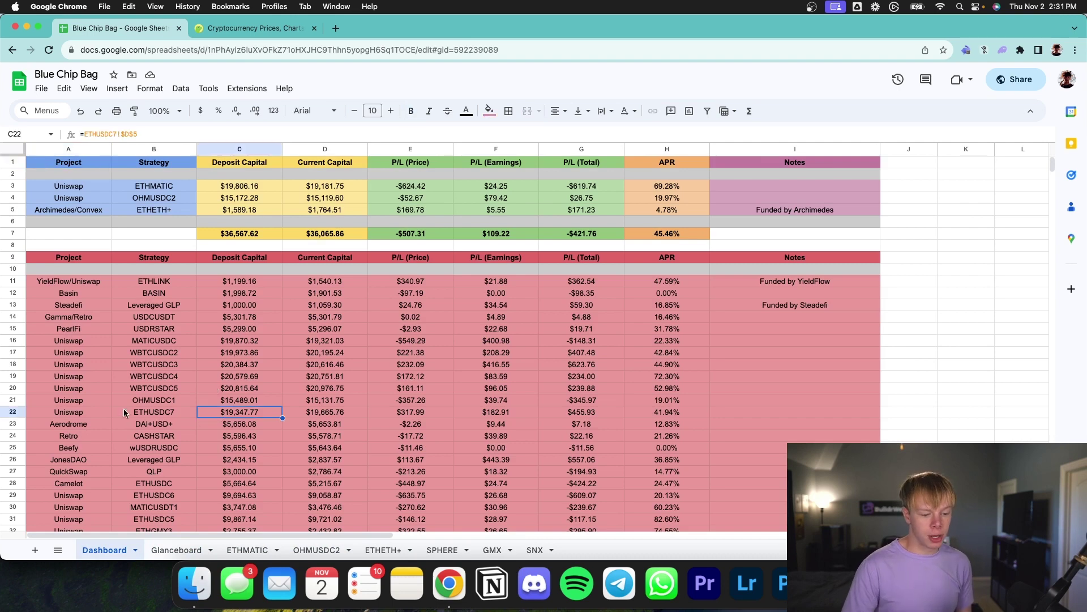
left_click_drag(162, 363, 195, 378)
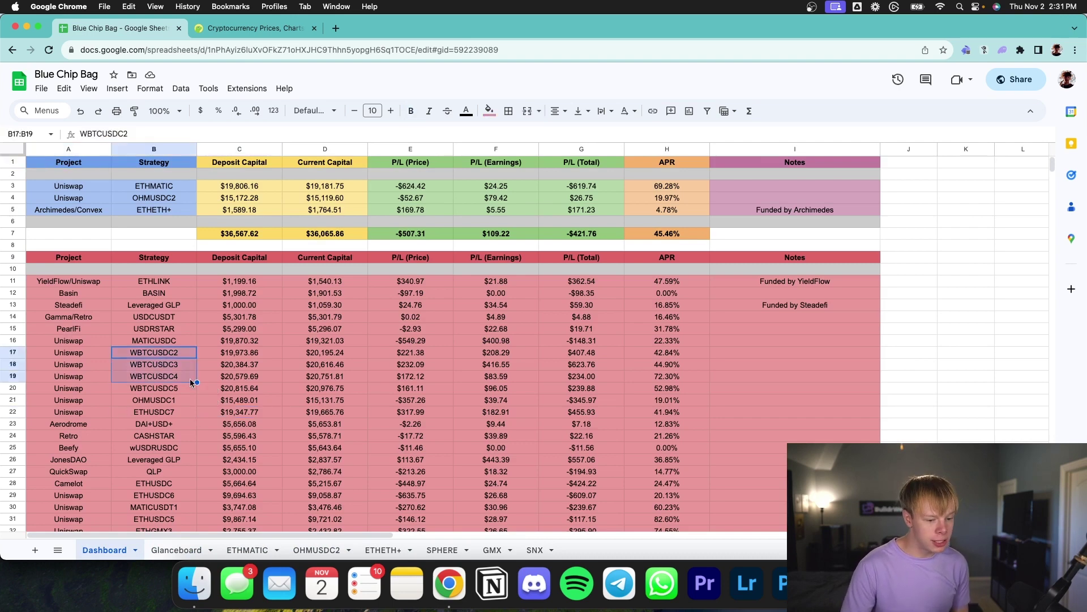
left_click(181, 342)
left_click_drag(131, 411, 664, 415)
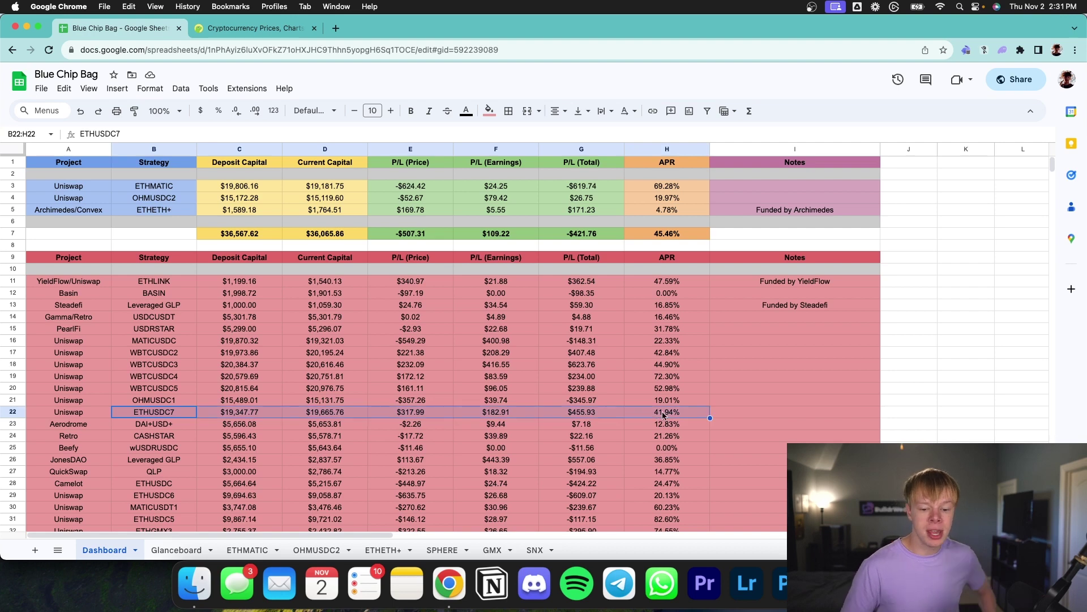
left_click(666, 416)
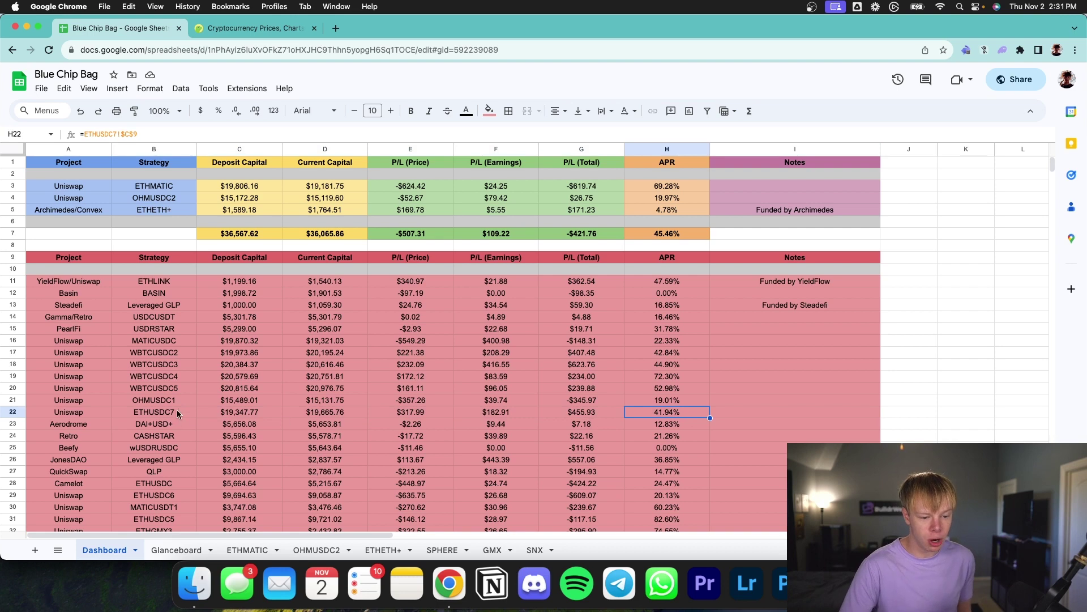
left_click_drag(176, 412, 689, 415)
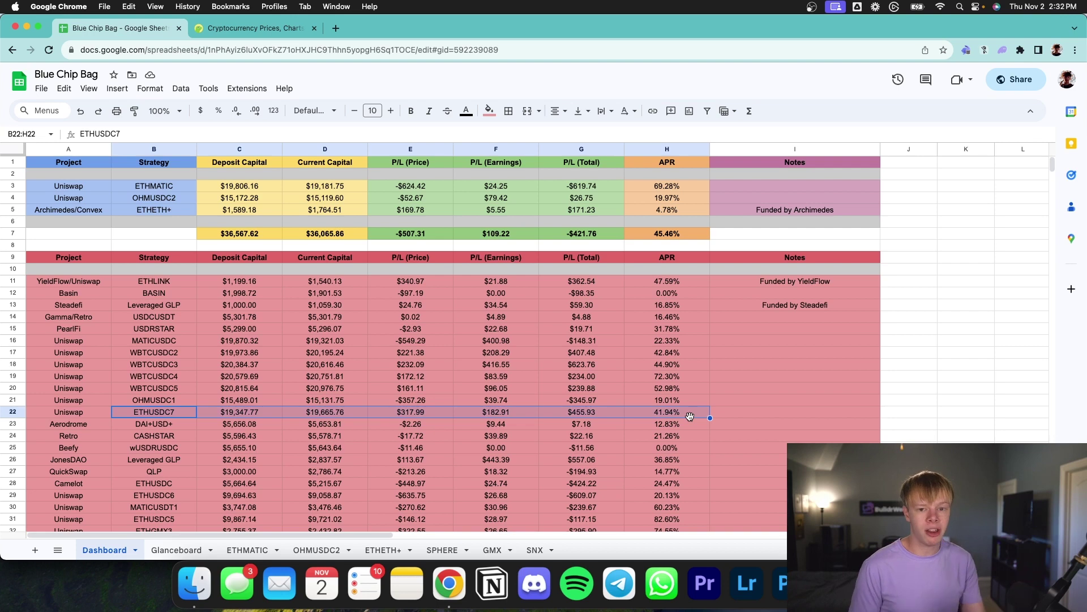
scroll(690, 417, "right", 10)
scroll(601, 388, "left", 10)
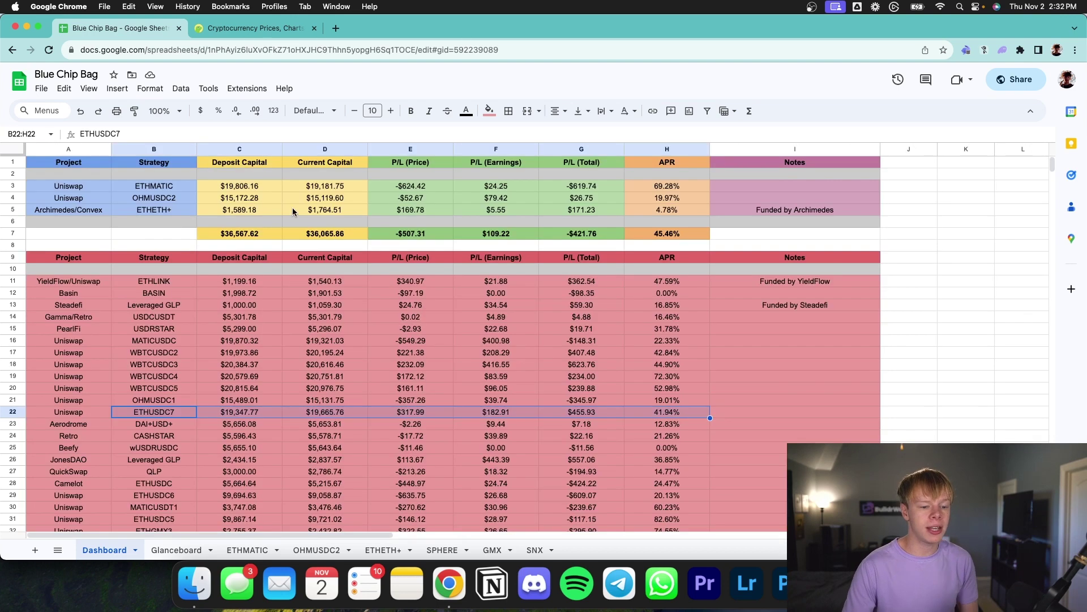
left_click_drag(170, 186, 661, 193)
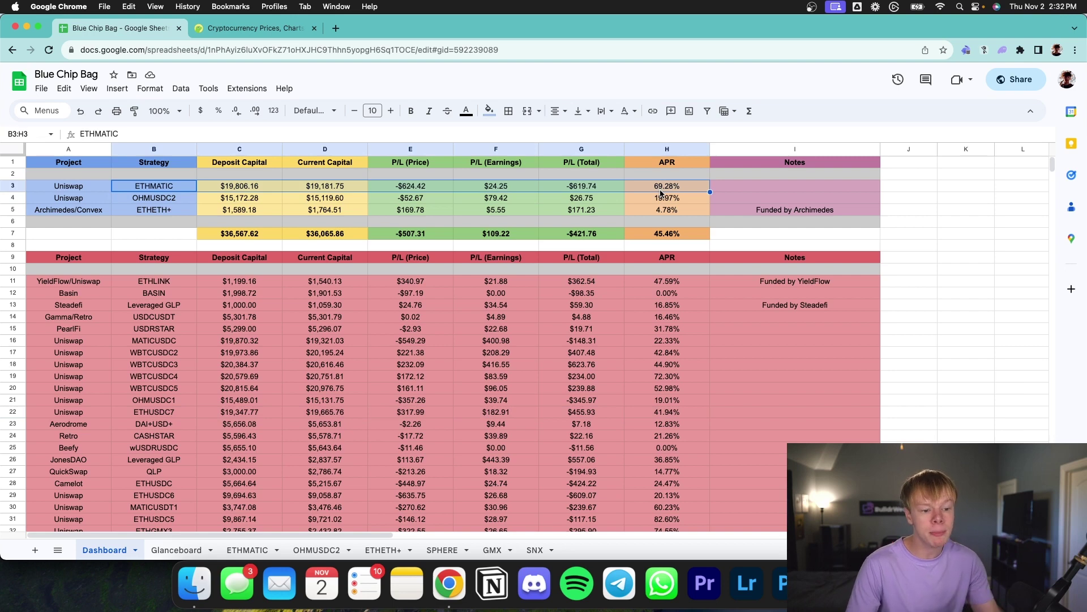
left_click(262, 413)
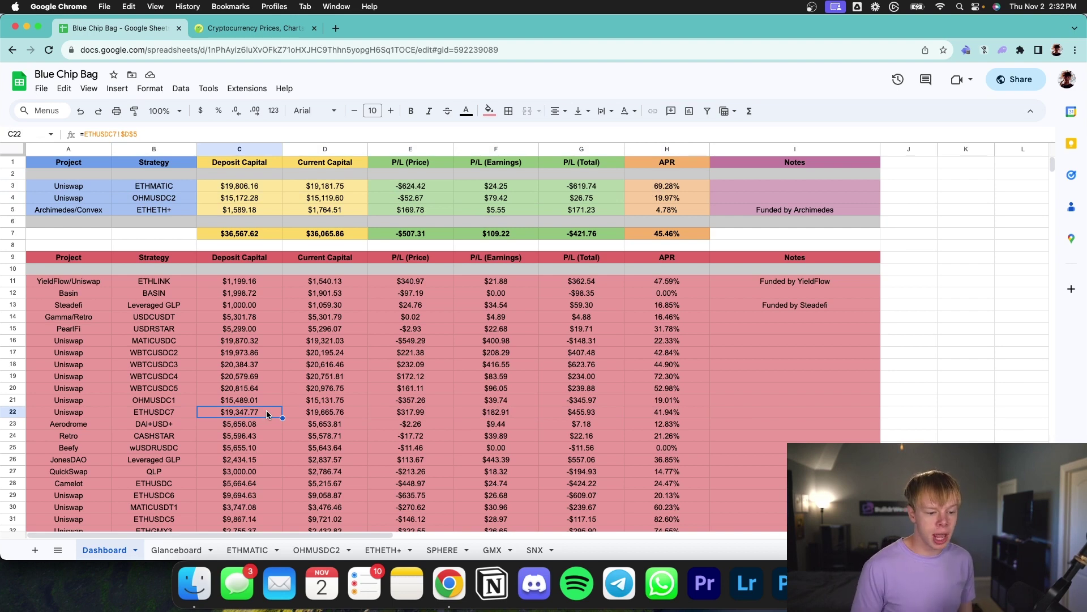
left_click(696, 416, "shift")
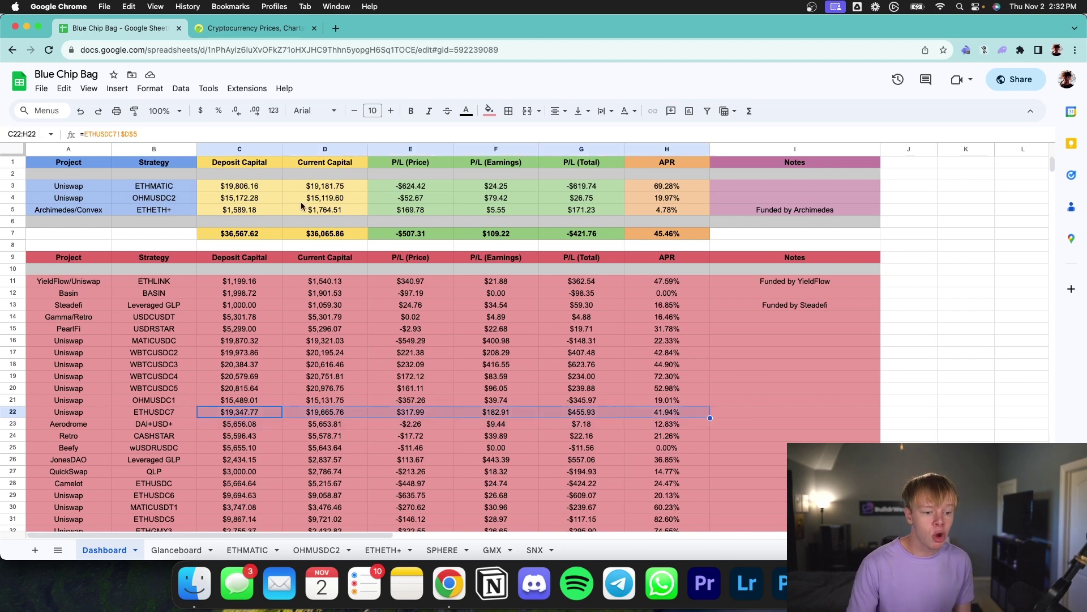
left_click_drag(265, 187, 352, 187)
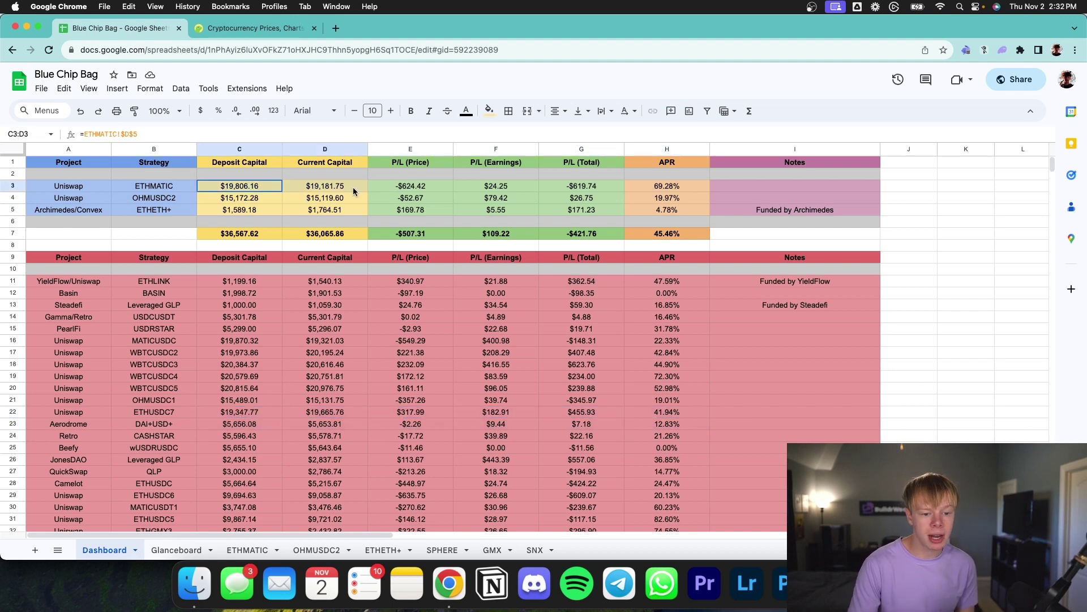
left_click(637, 188)
left_click(269, 186)
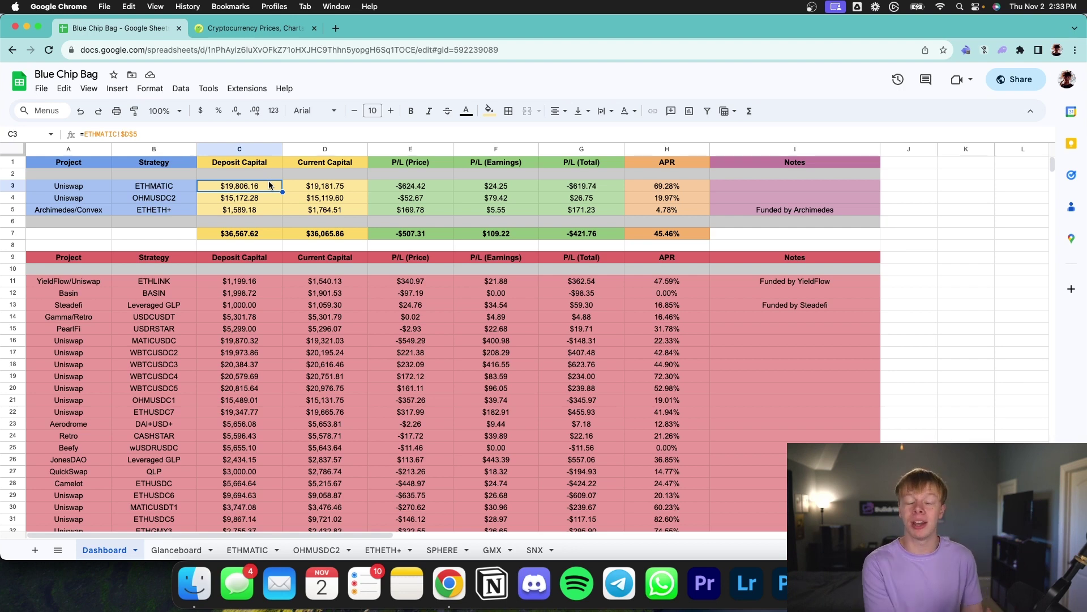
left_click(811, 186)
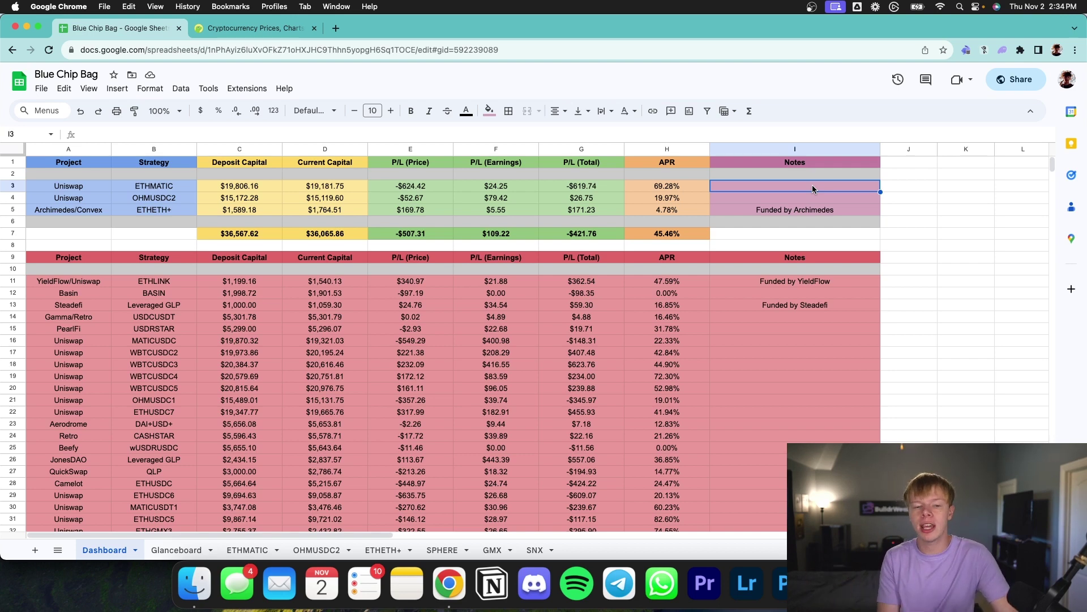
scroll(275, 276, "down", 5)
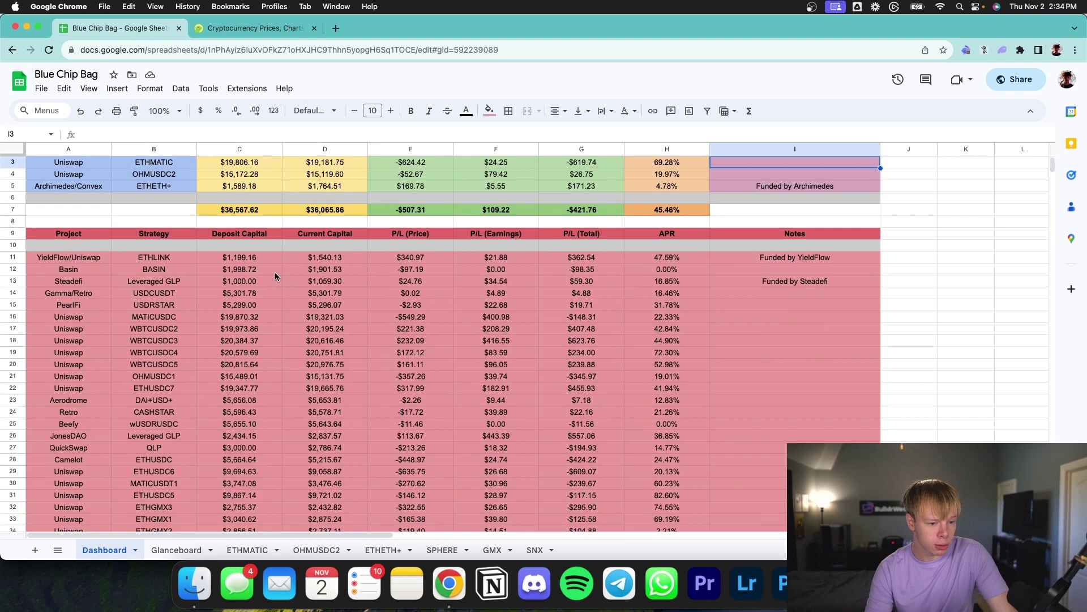
scroll(192, 218, "up", 5)
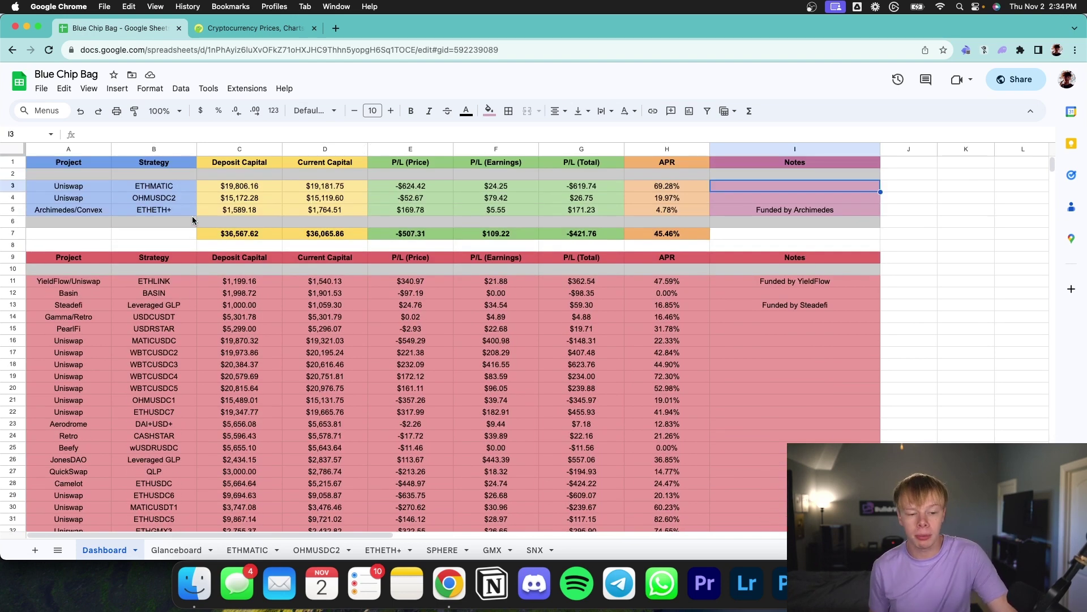
left_click(681, 236)
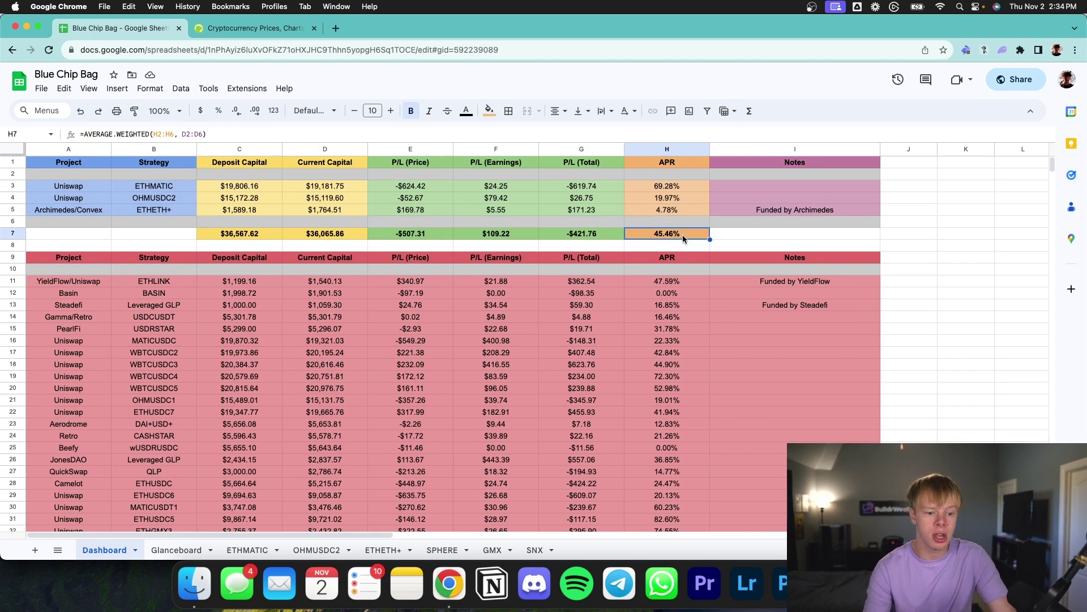
left_click_drag(73, 212, 795, 210)
key("cmd+c")
key("Delete")
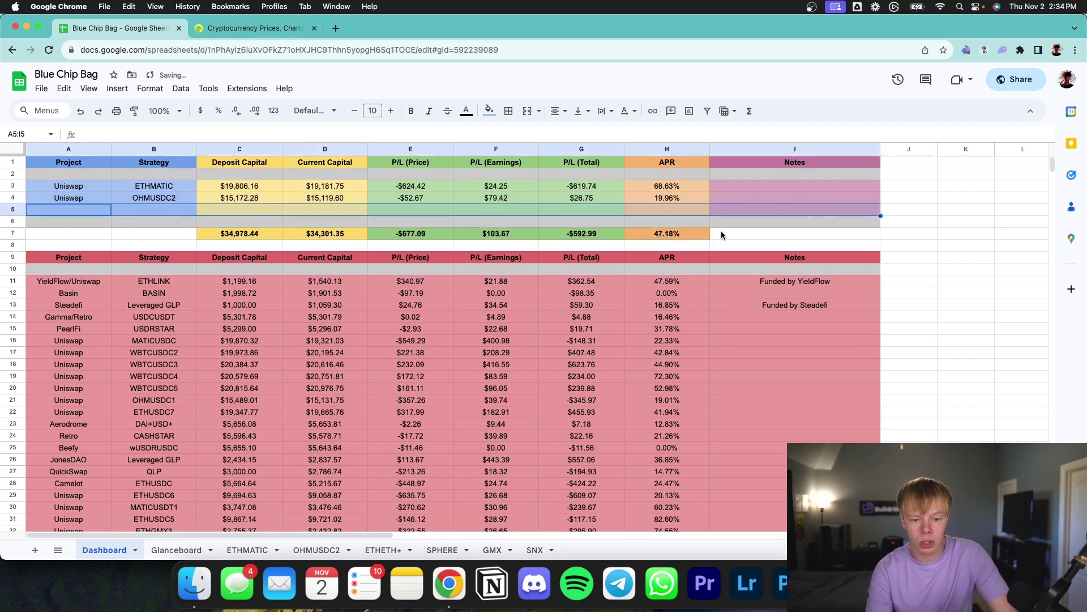
key("cmd+v")
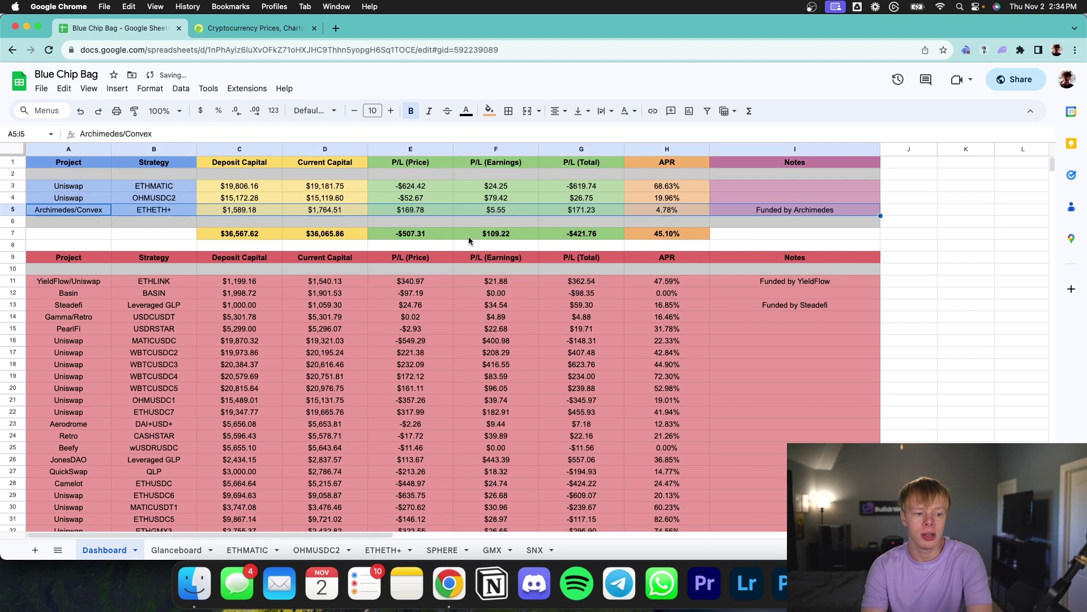
left_click(185, 213)
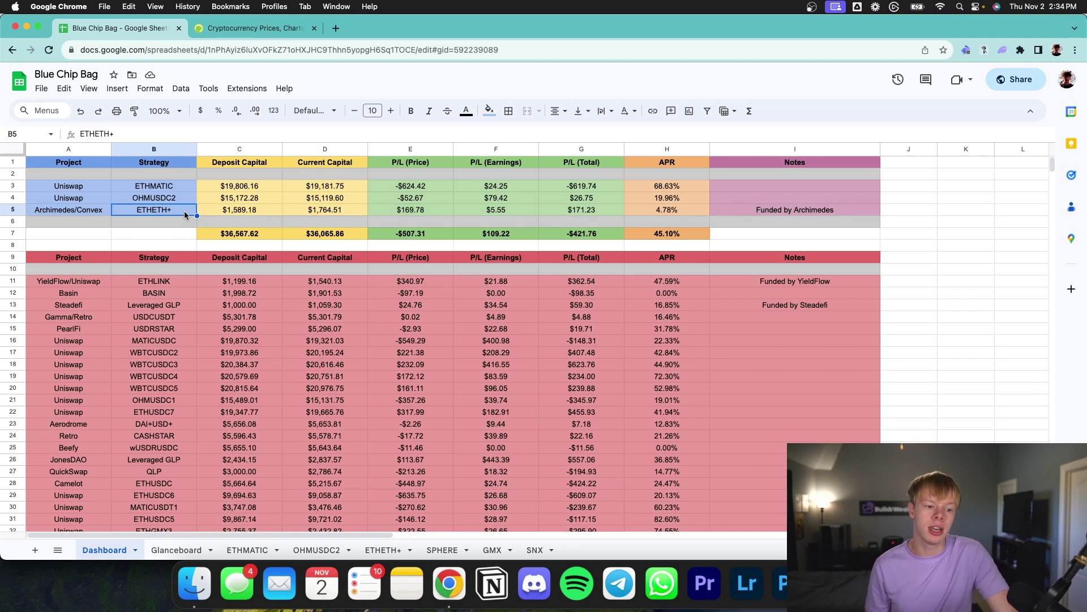
- Highlight the Archimedes/Convex row on Dashboard, then move to the Glanceboard sheet
left_click_drag(768, 209, 53, 211)
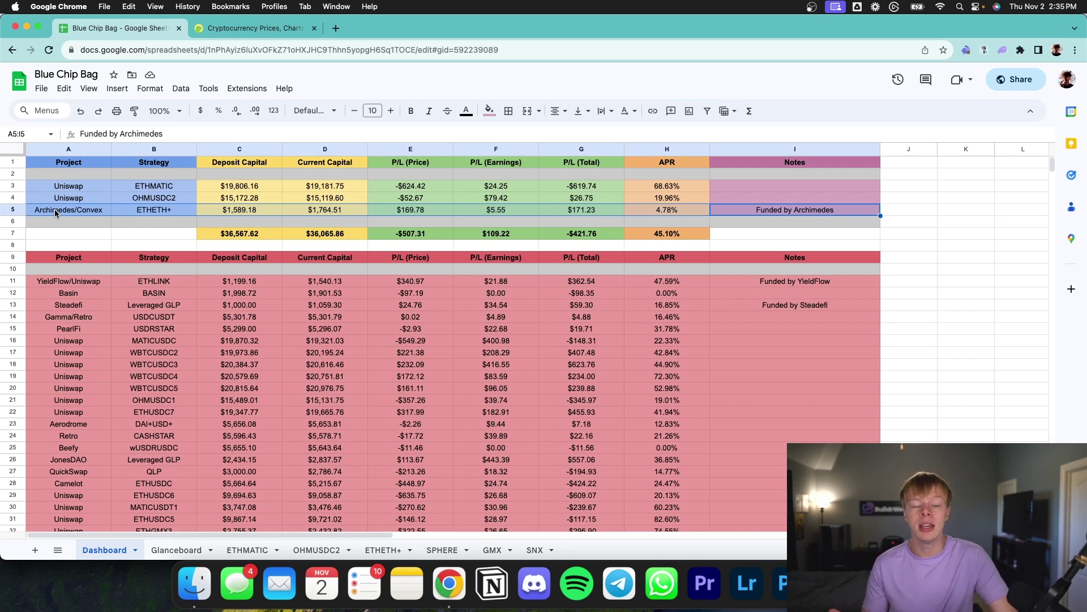
key("alt+Down")
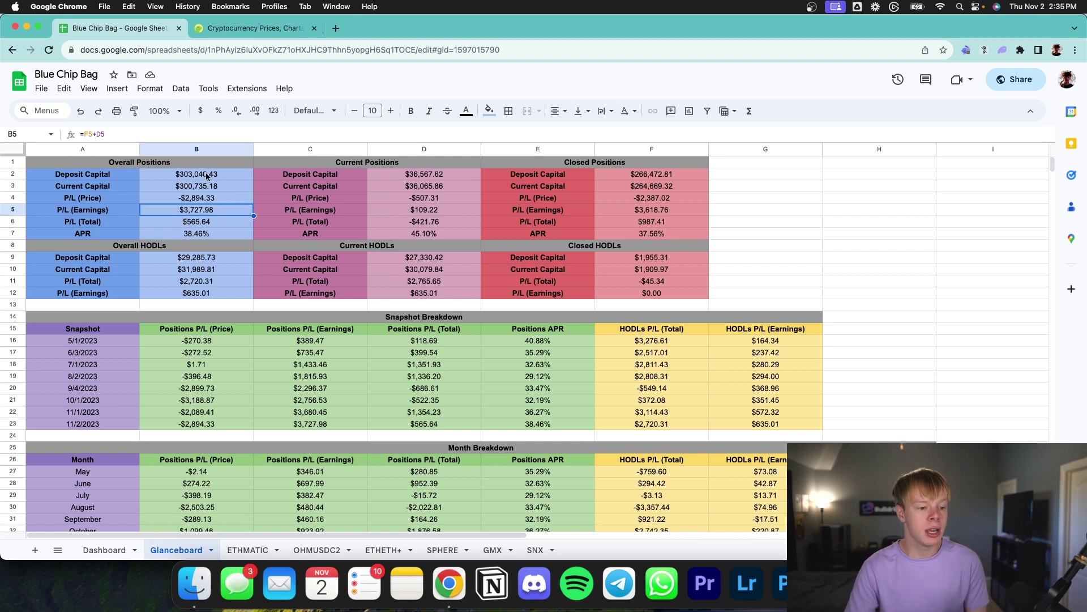
left_click(97, 176)
left_click(209, 186)
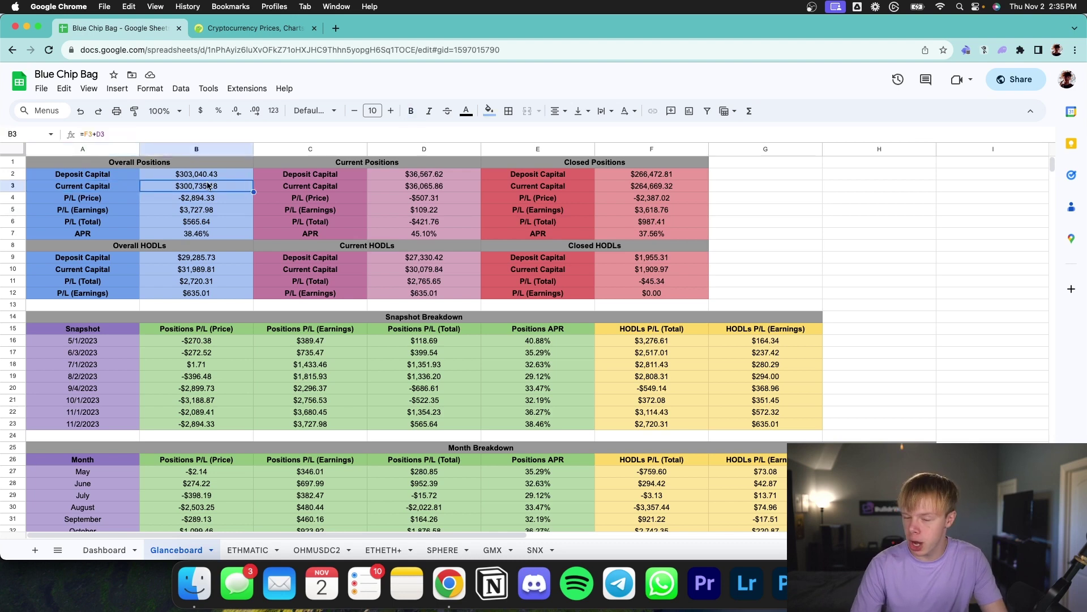
left_click_drag(208, 177, 132, 193)
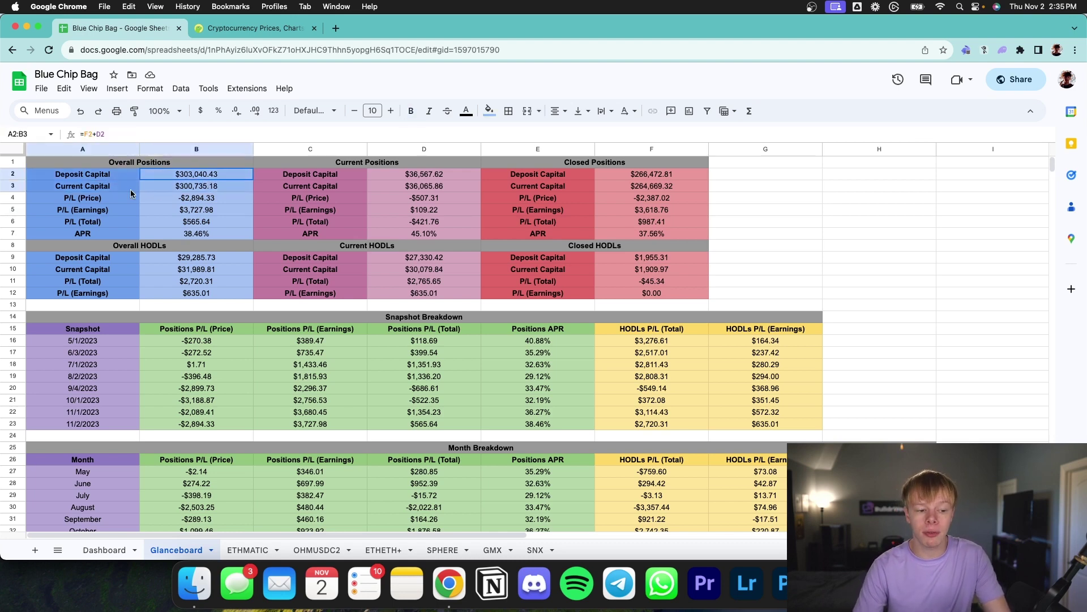
left_click(102, 550)
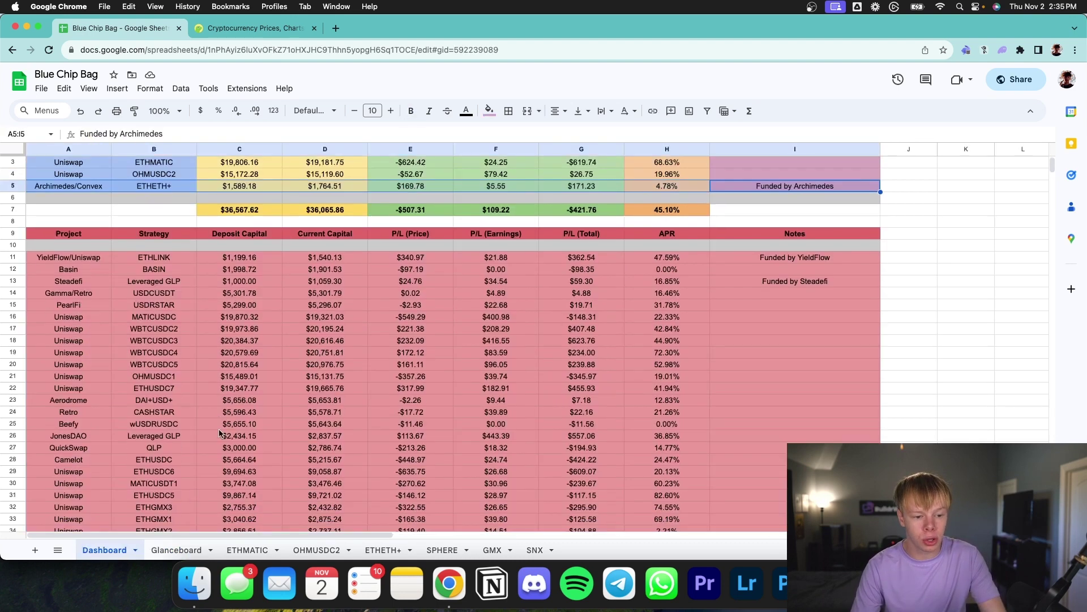
left_click(174, 550)
left_click(201, 199)
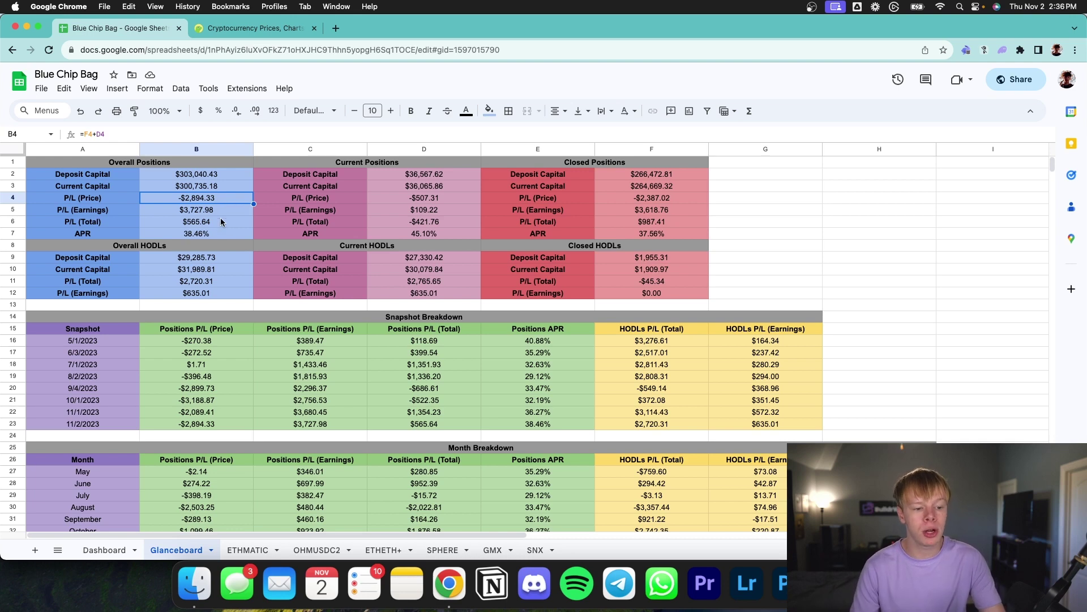
left_click(221, 222)
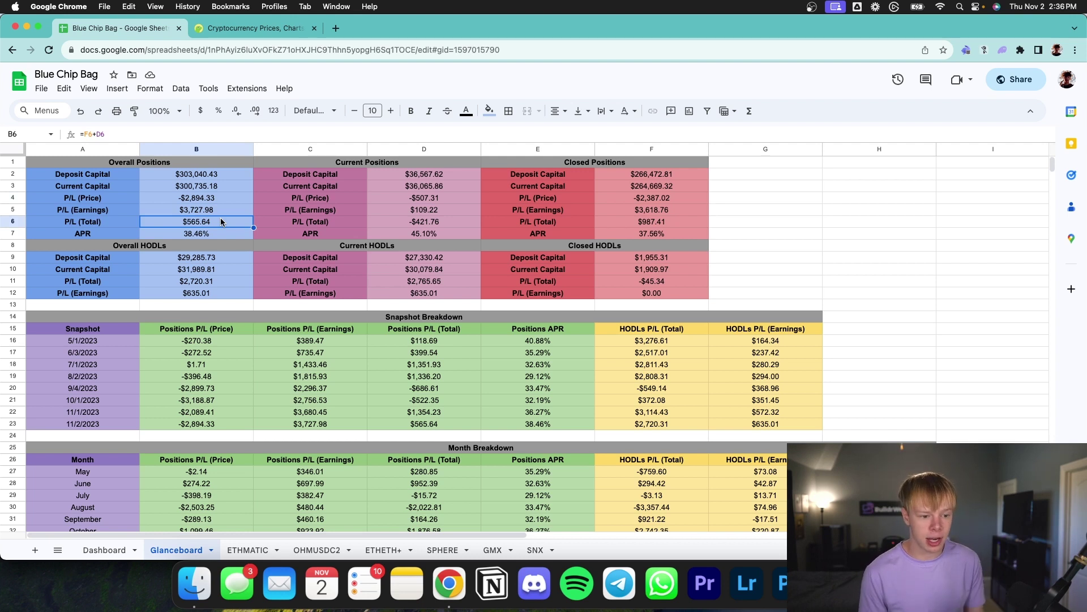
left_click(225, 232)
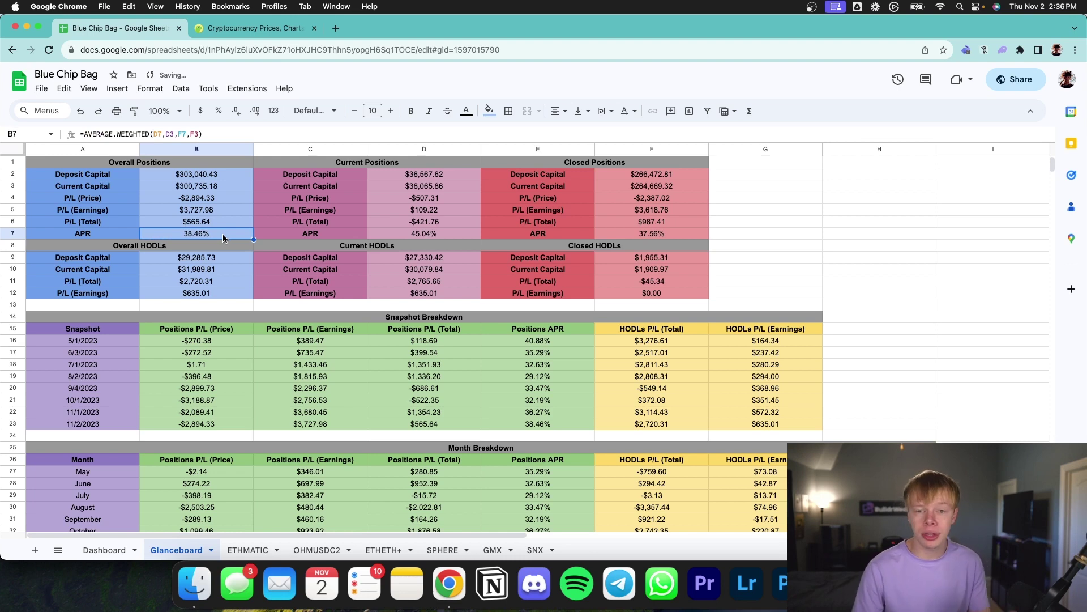
left_click(218, 258)
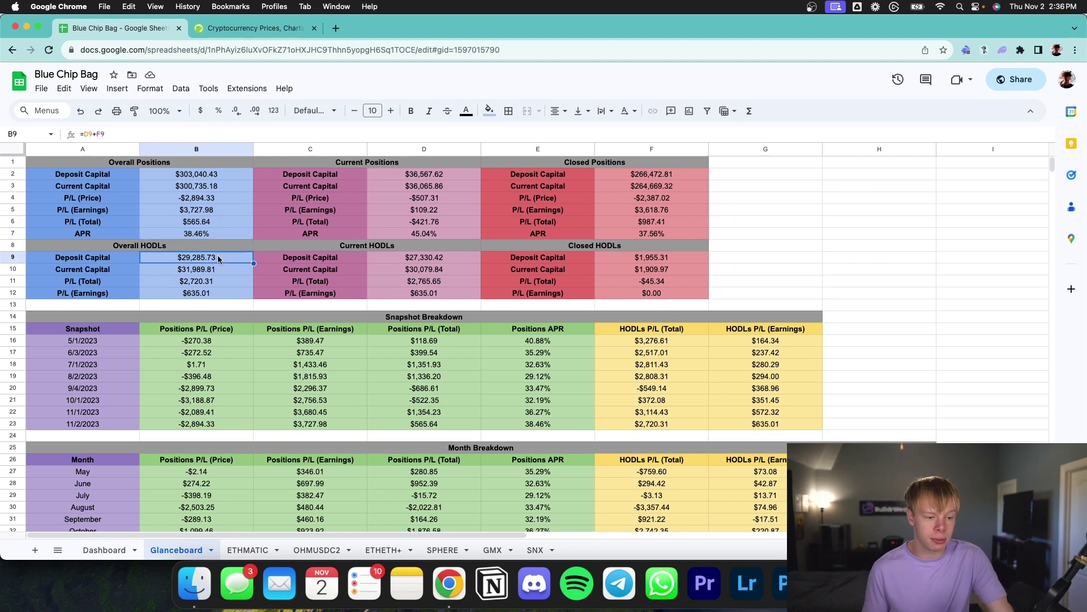
left_click(215, 295)
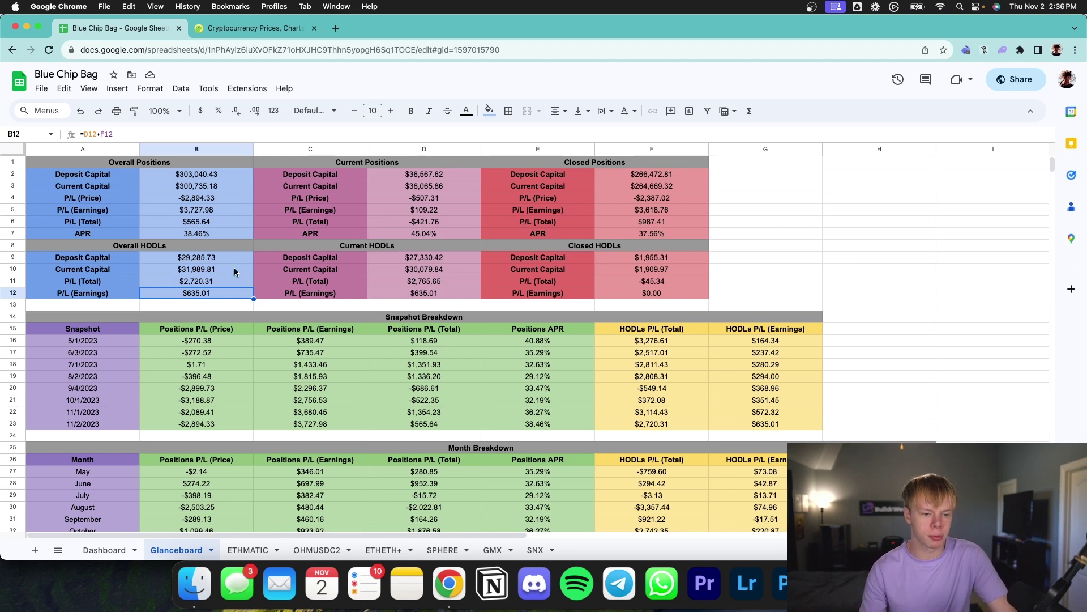
key("Right")
key("Right")
key("Right")
key("Right")
key("Right")
key("Up")
key("Up")
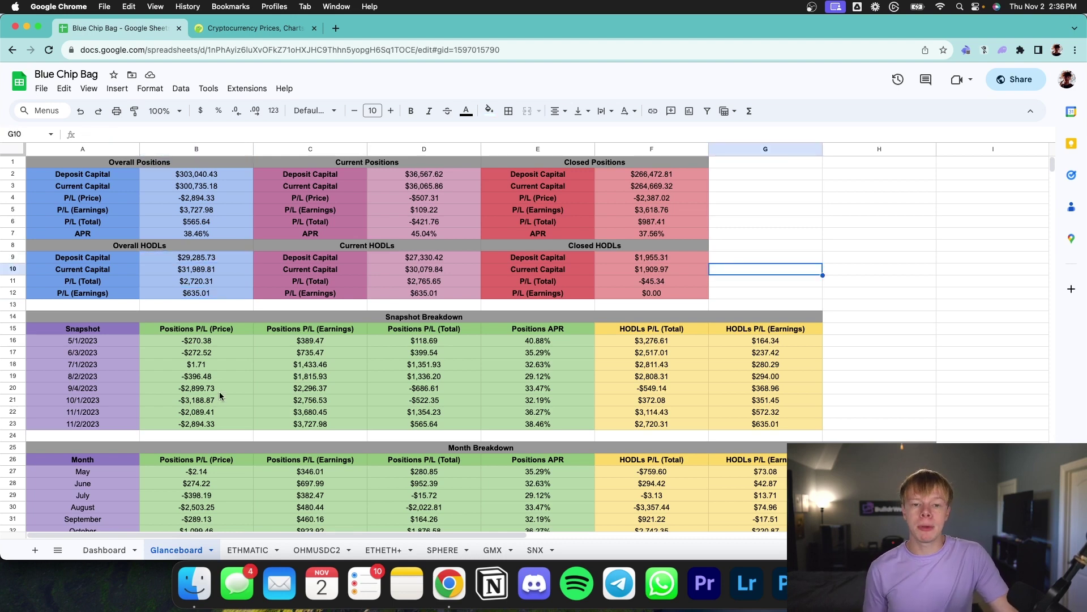